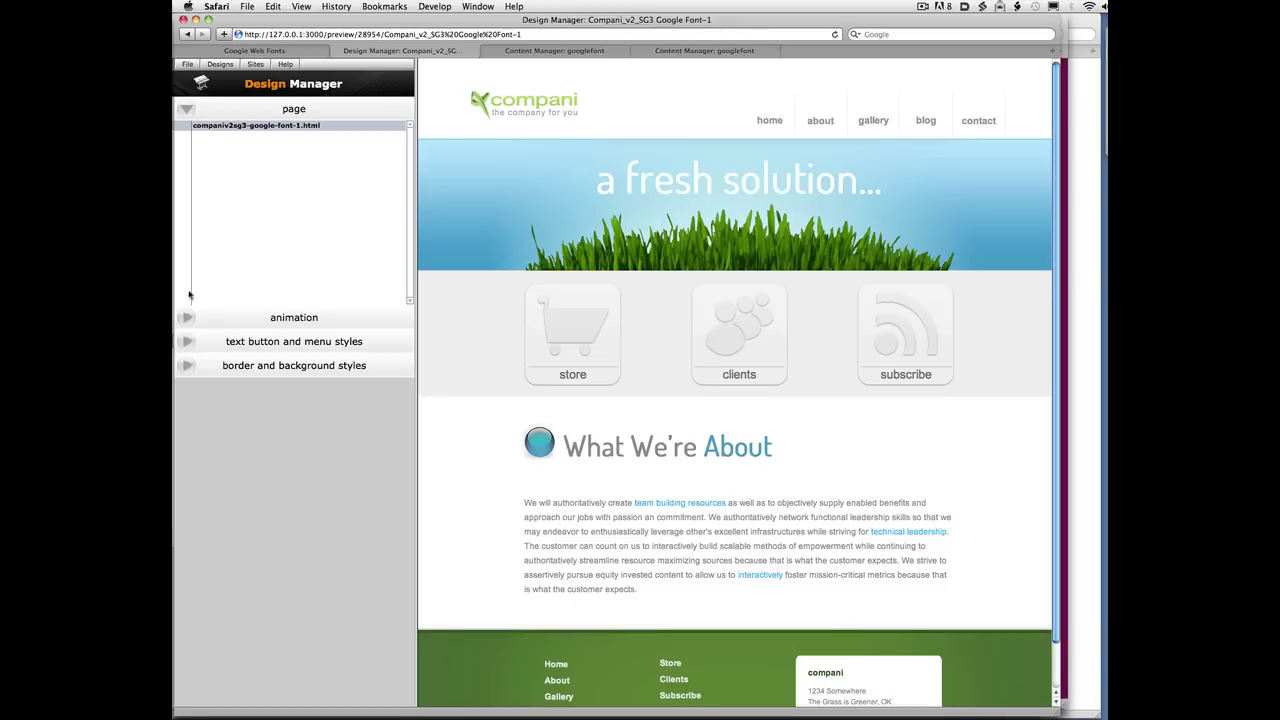
- Bring up the SiteGrinder 3.5 New Features List page and jump to its Google Font Support section
click(478, 6)
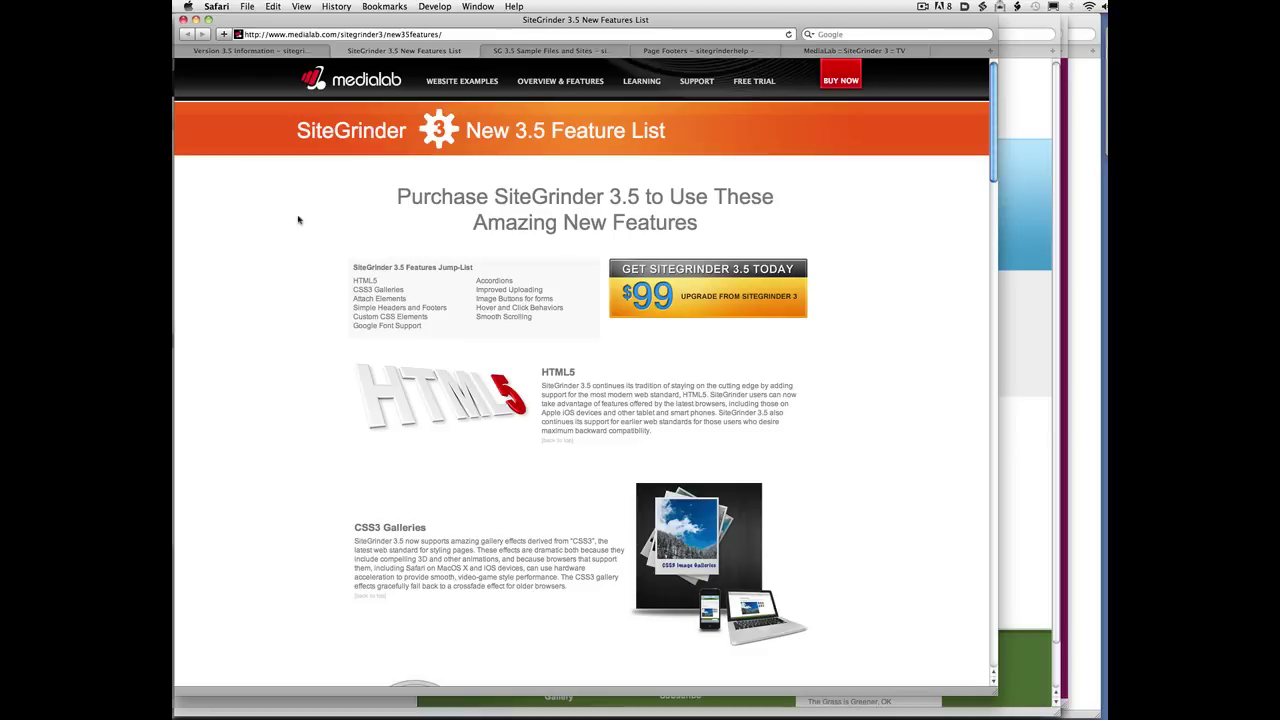
scroll(294, 277, down, 20)
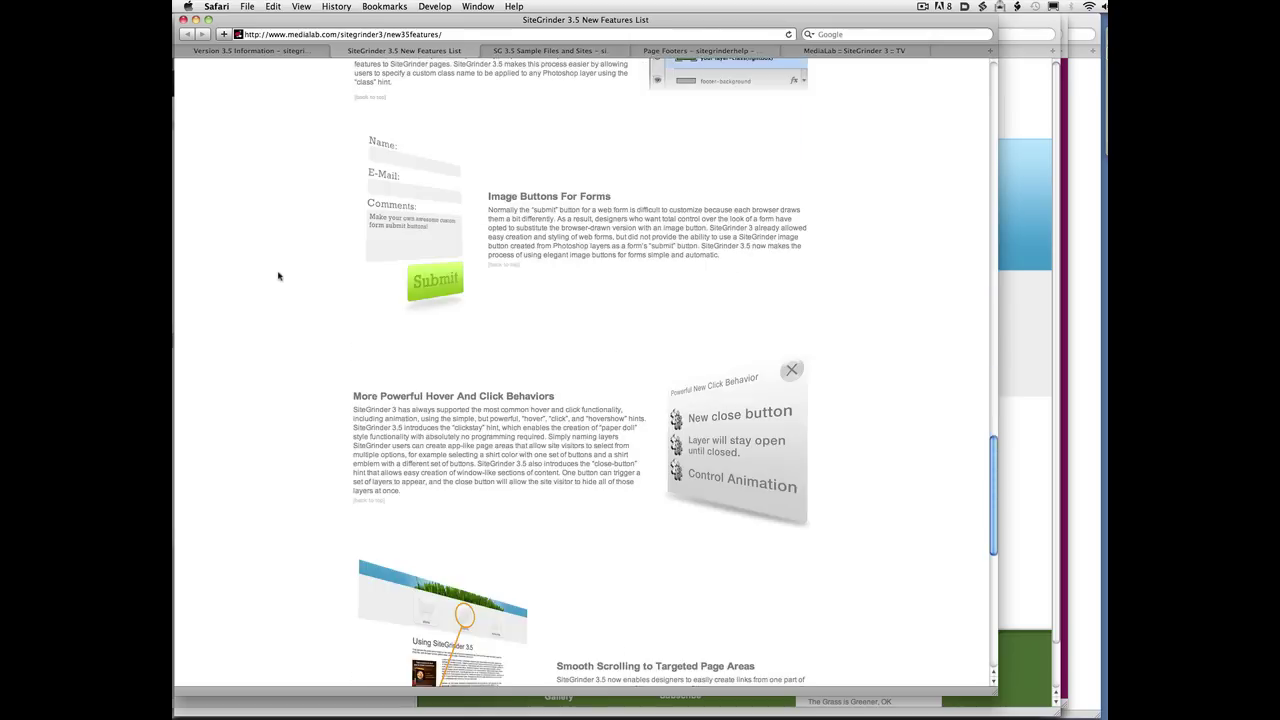
scroll(279, 276, down, 5)
scroll(279, 276, up, 20)
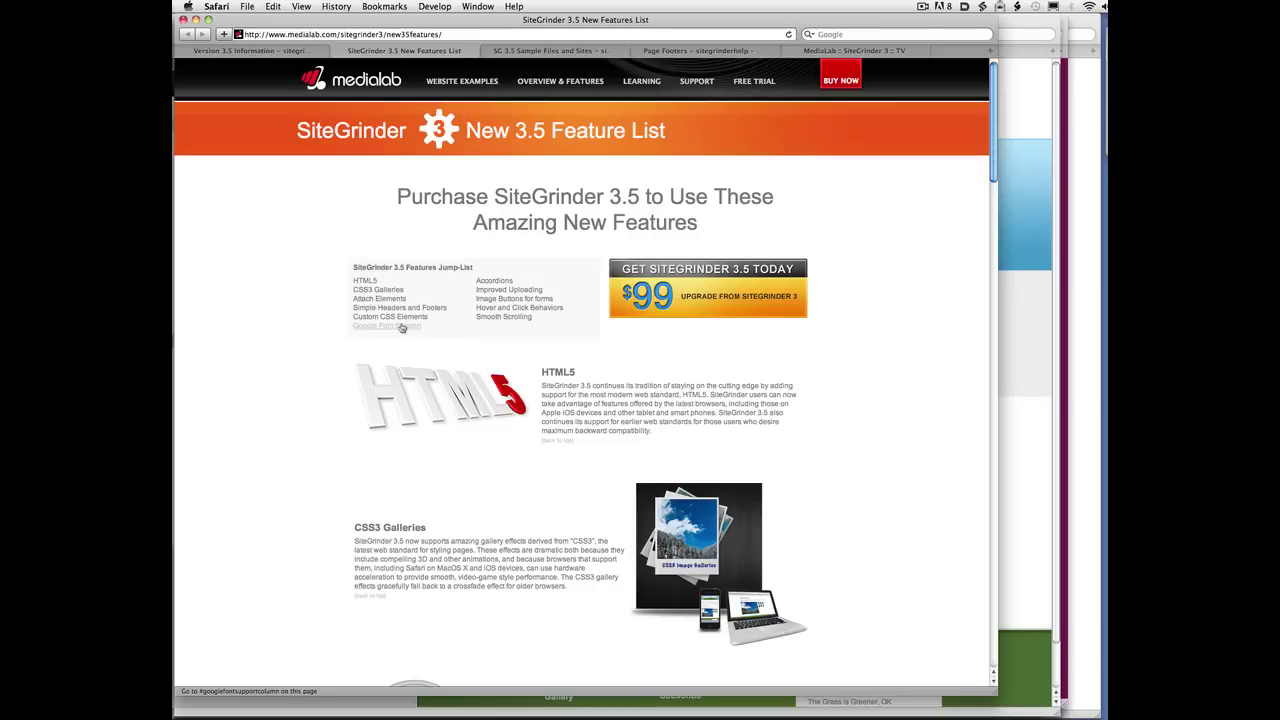
click(402, 327)
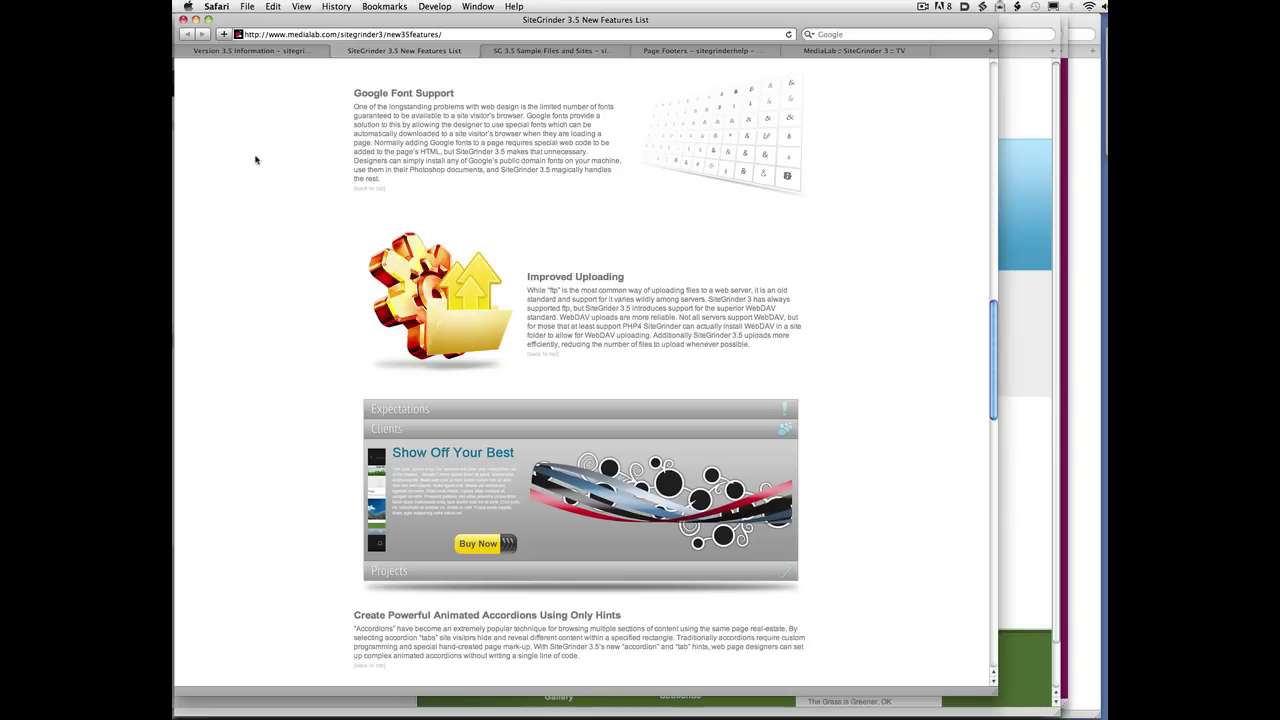
click(478, 6)
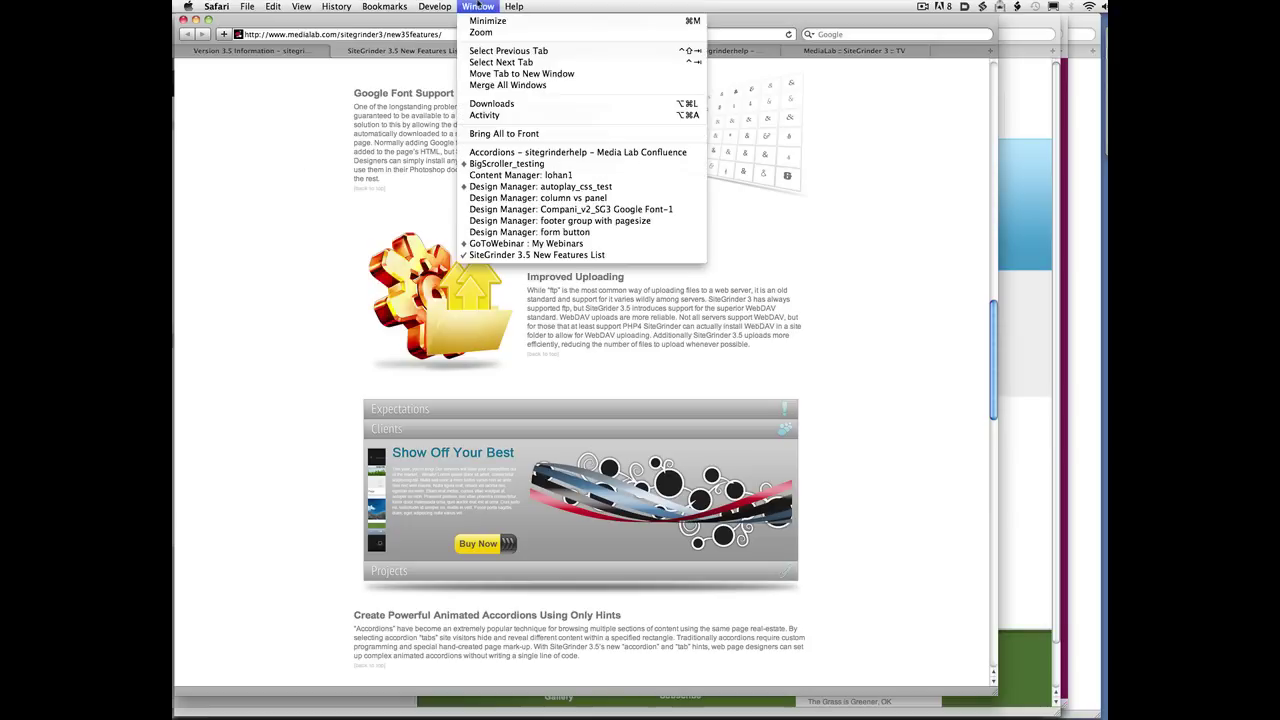
- Bring the BigScroller_testing page forward, widen it, and scroll through its horse and end-of-world sections back to the start
click(658, 164)
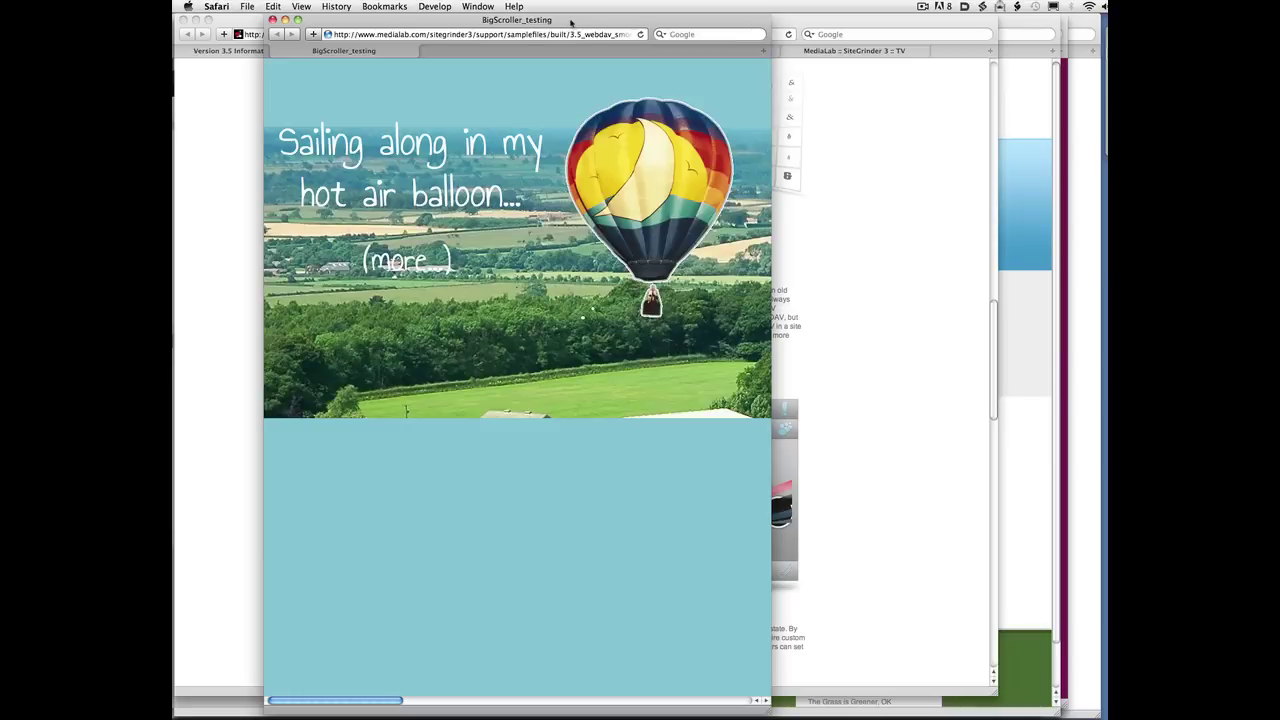
drag(773, 715, 787, 716)
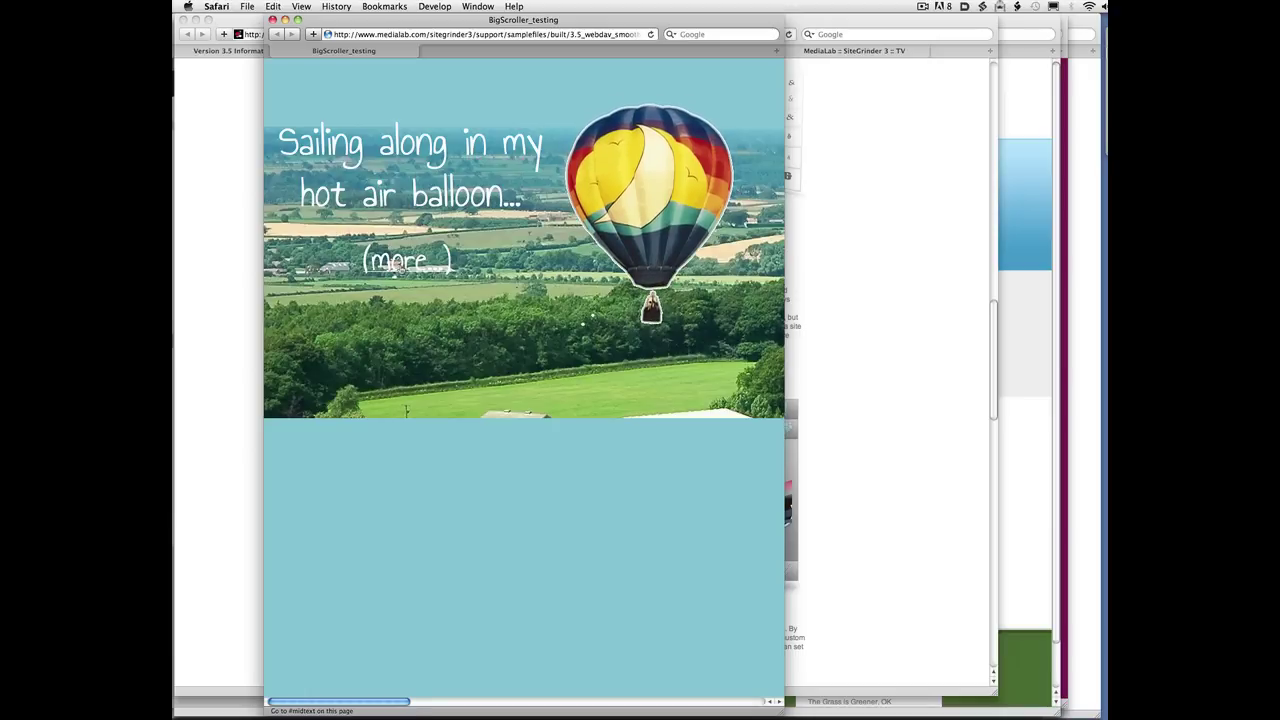
click(400, 263)
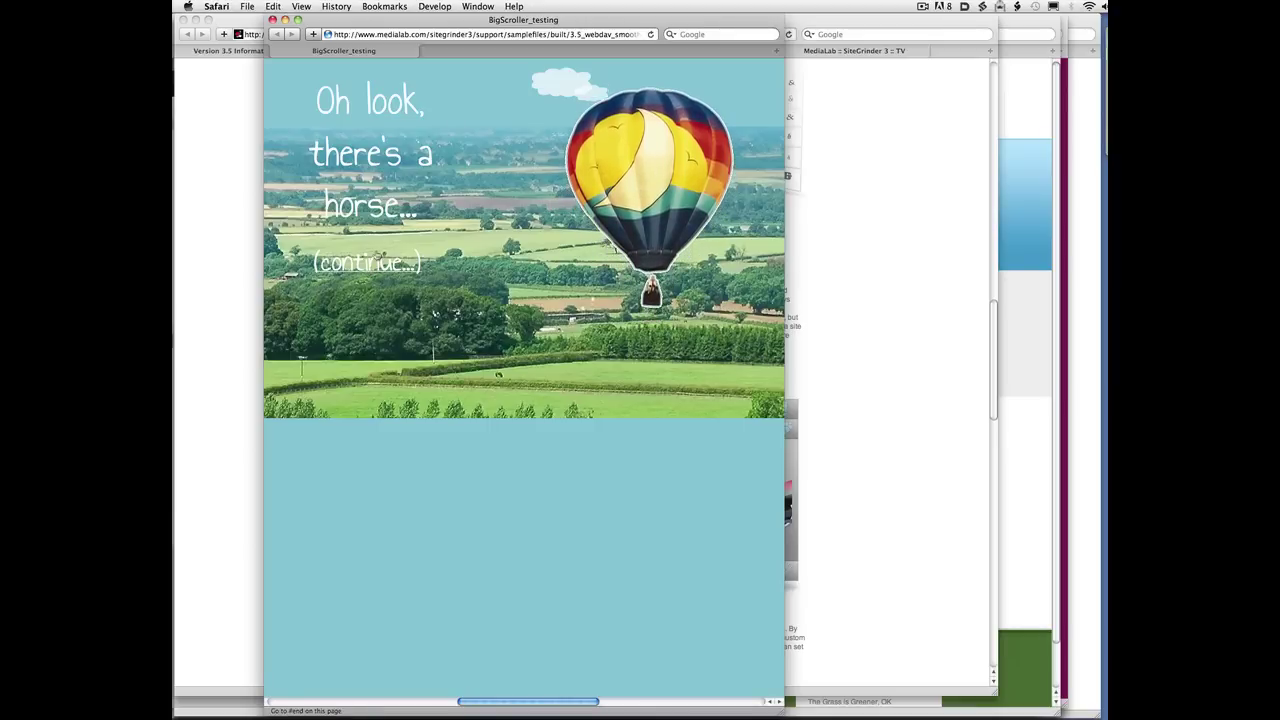
click(377, 265)
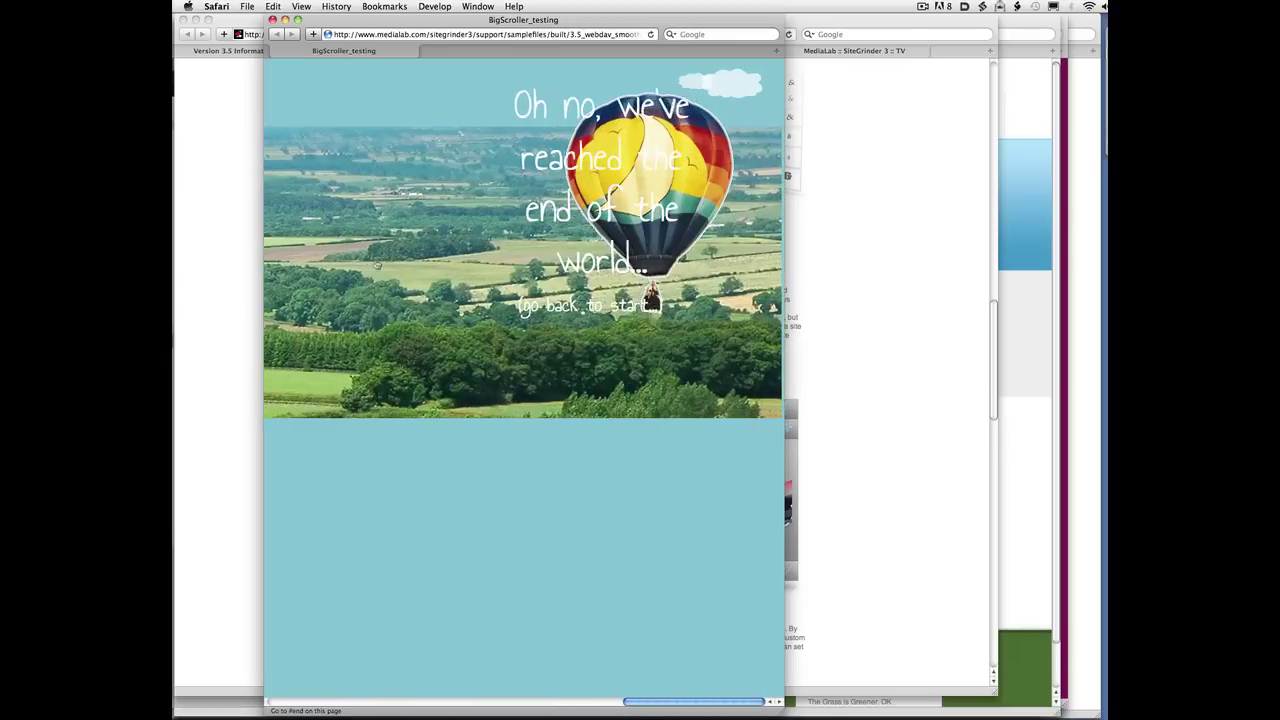
click(572, 312)
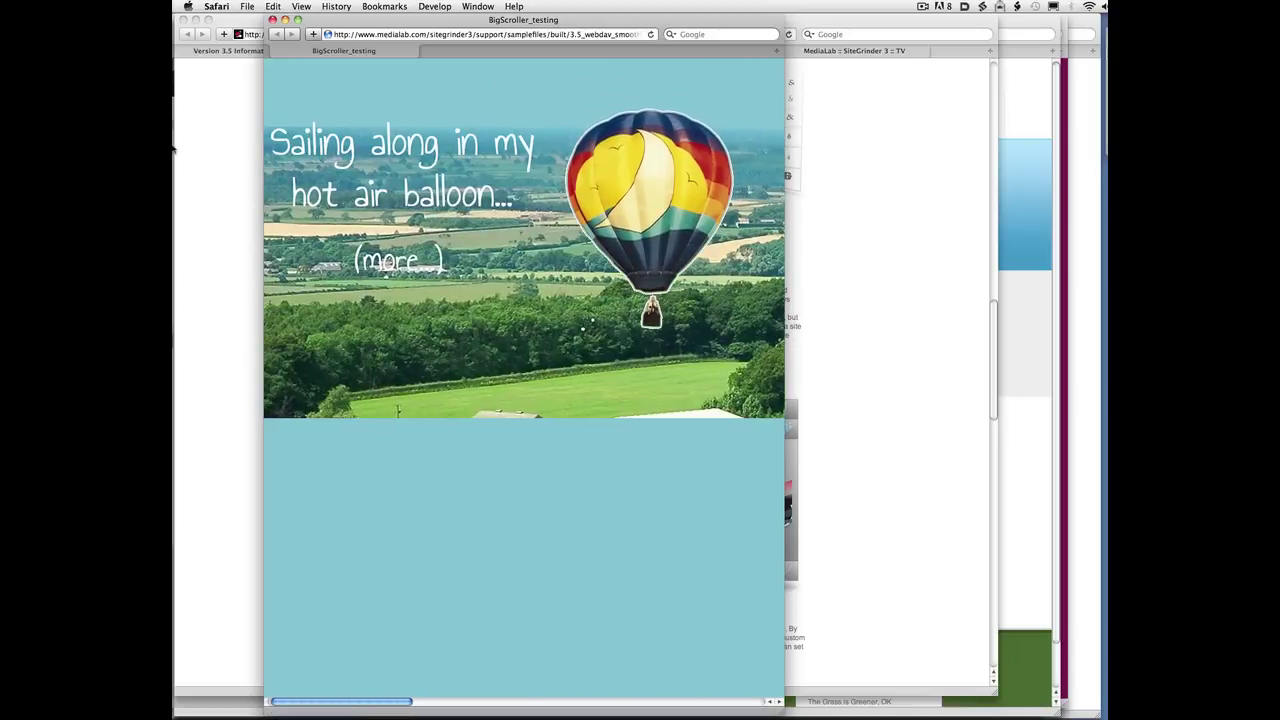
- Switch to Photoshop and bring BigScroller_testing.psd to the front from the open-documents list
mouse_move(175, 146)
click(193, 176)
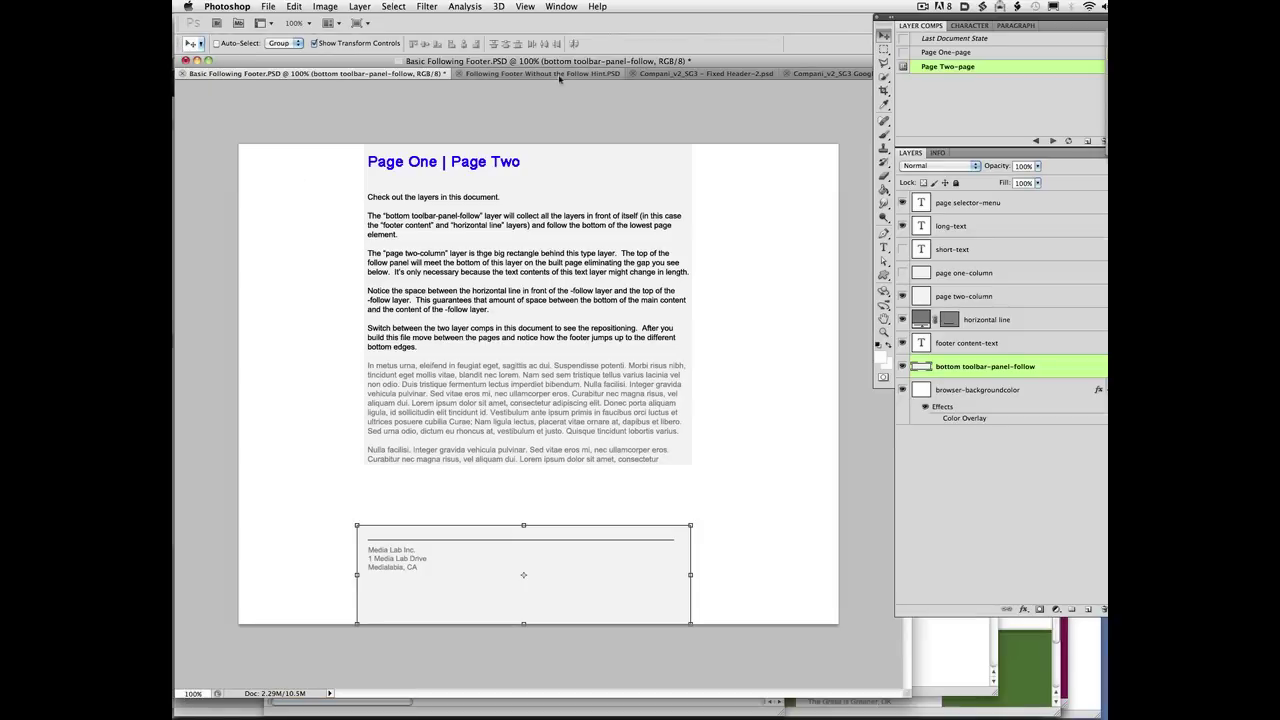
drag(990, 17, 981, 97)
click(906, 73)
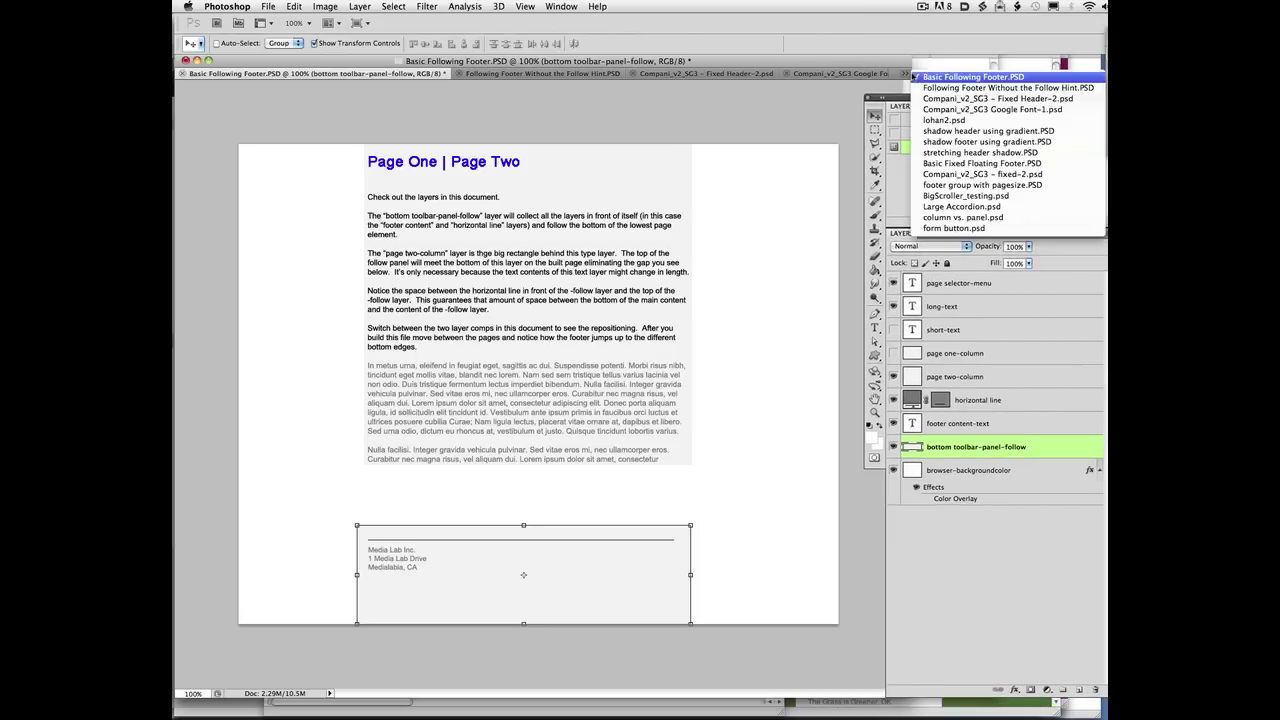
click(966, 196)
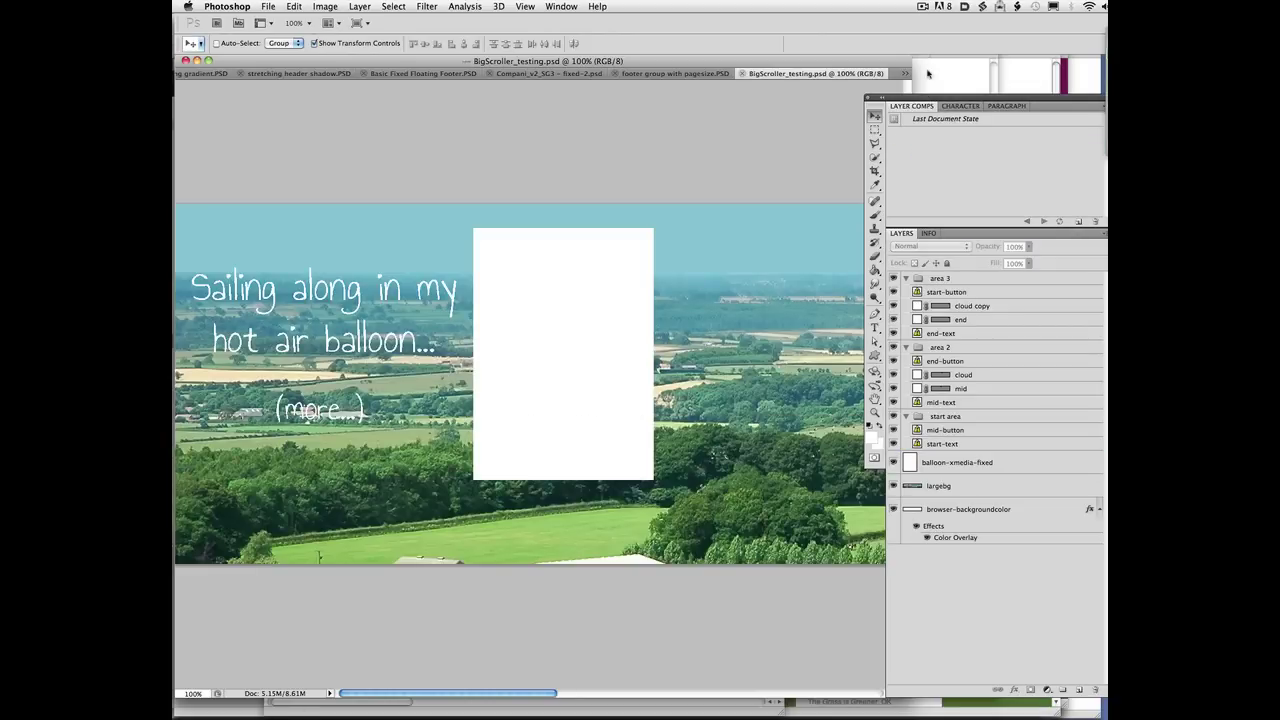
click(918, 92)
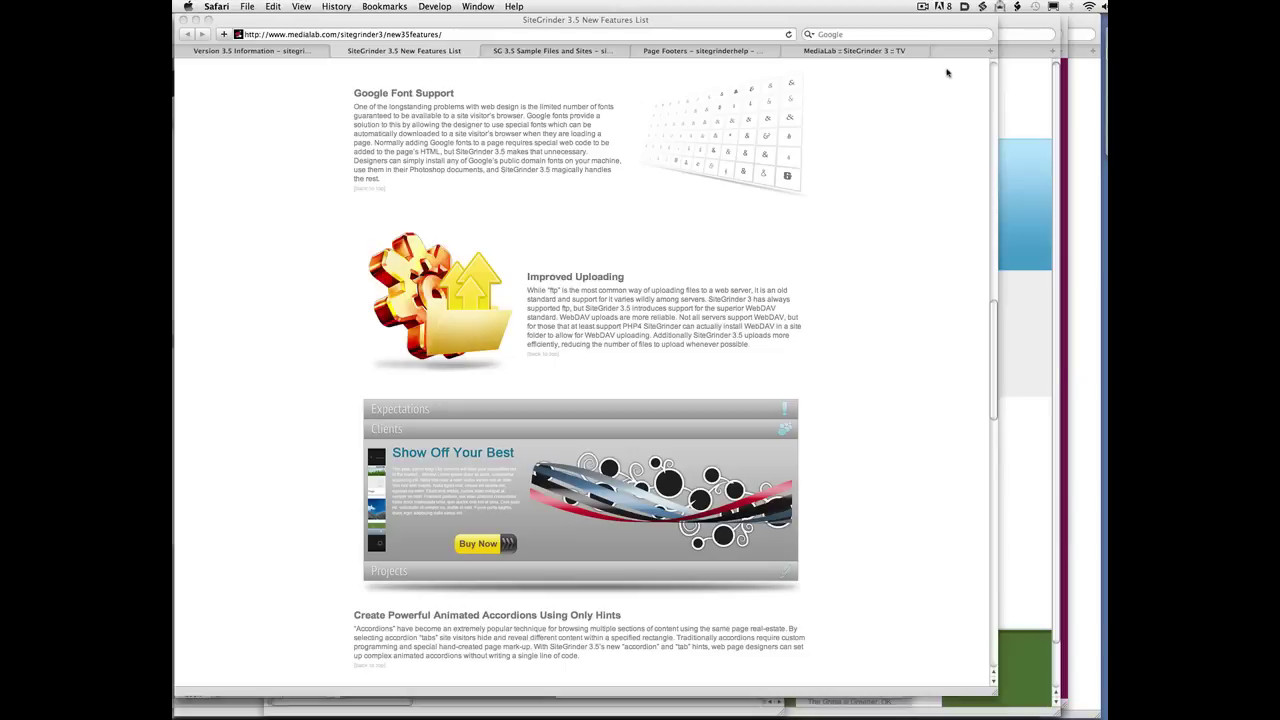
click(194, 177)
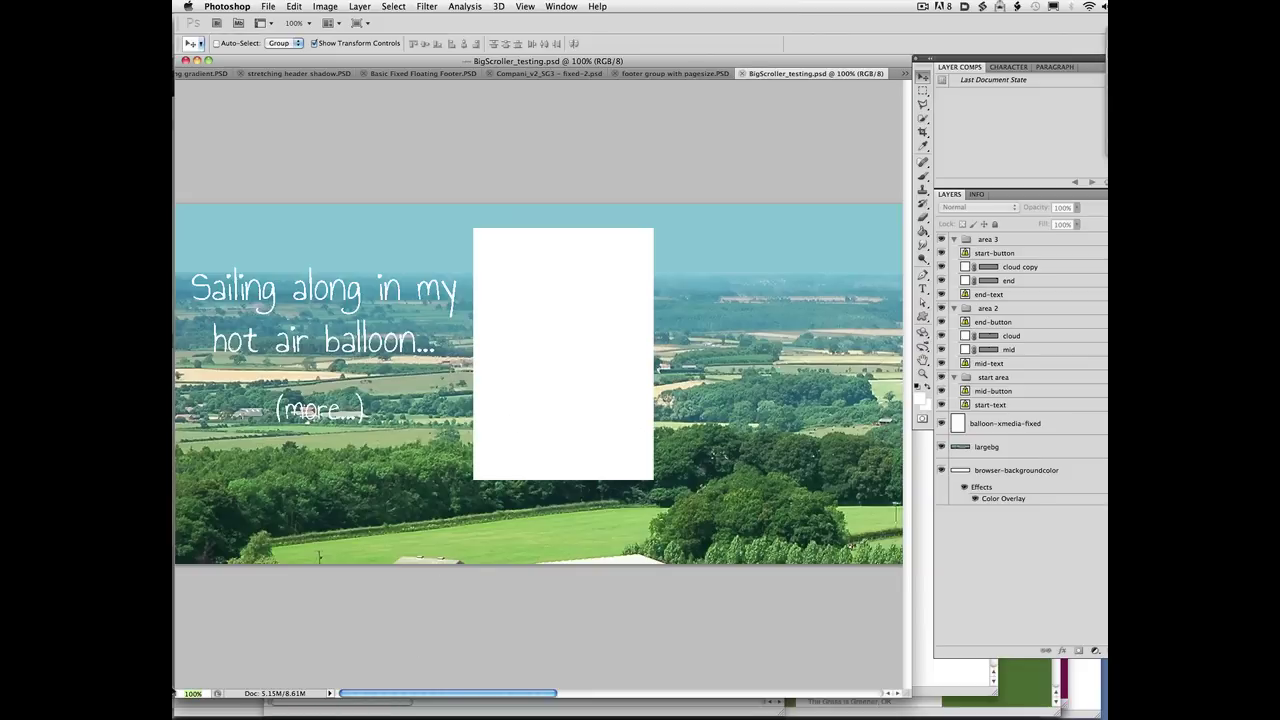
- Zoom out to 25% and hide all panels to see the whole three-section balloon panorama
mouse_move(190, 692)
key(super+minus)
key(super+minus)
key(super+minus)
key(super+minus)
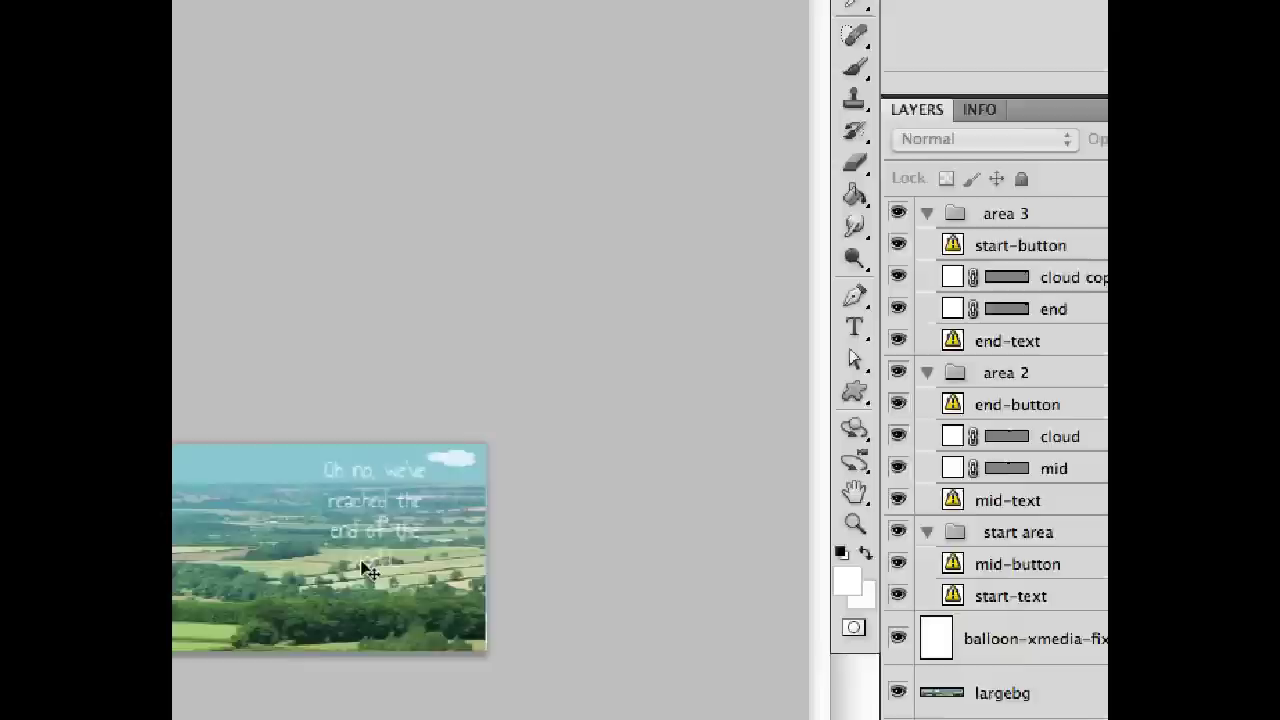
key(Tab)
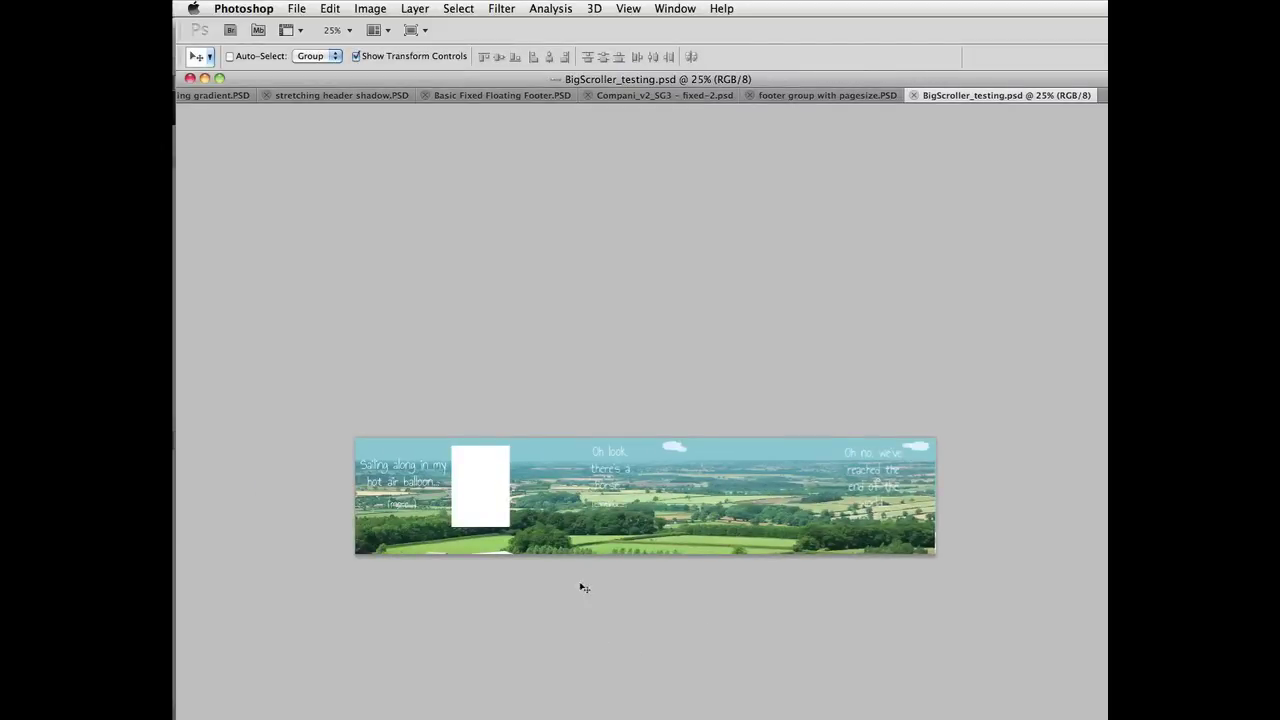
- Bring the BigScroller_testing page forward in Safari, stretch it across the screen, and advance to the horse panel
mouse_move(174, 461)
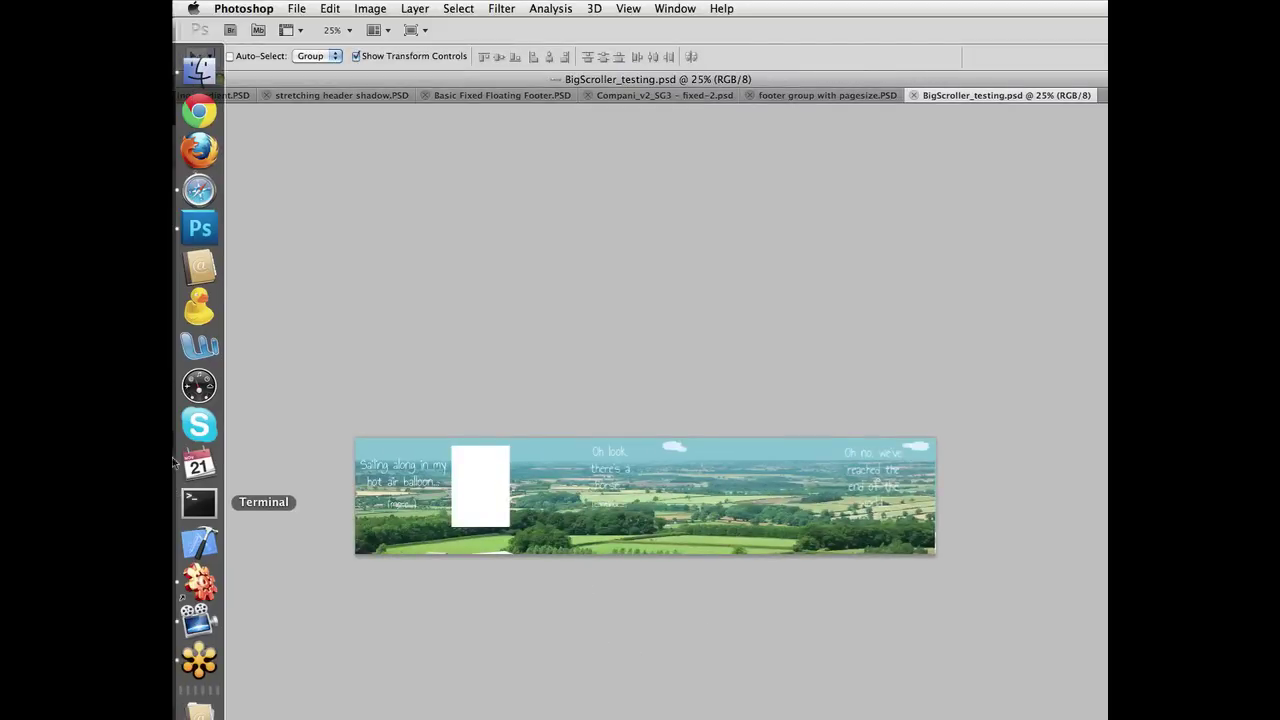
click(185, 192)
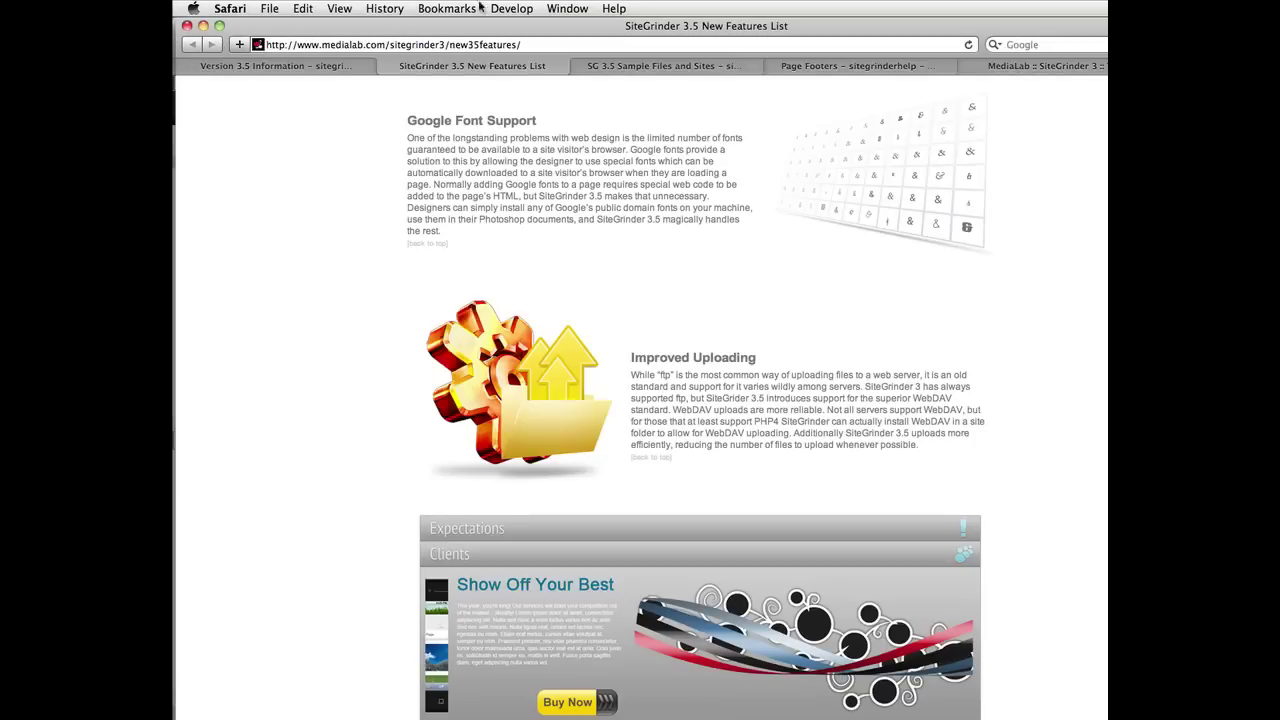
click(570, 8)
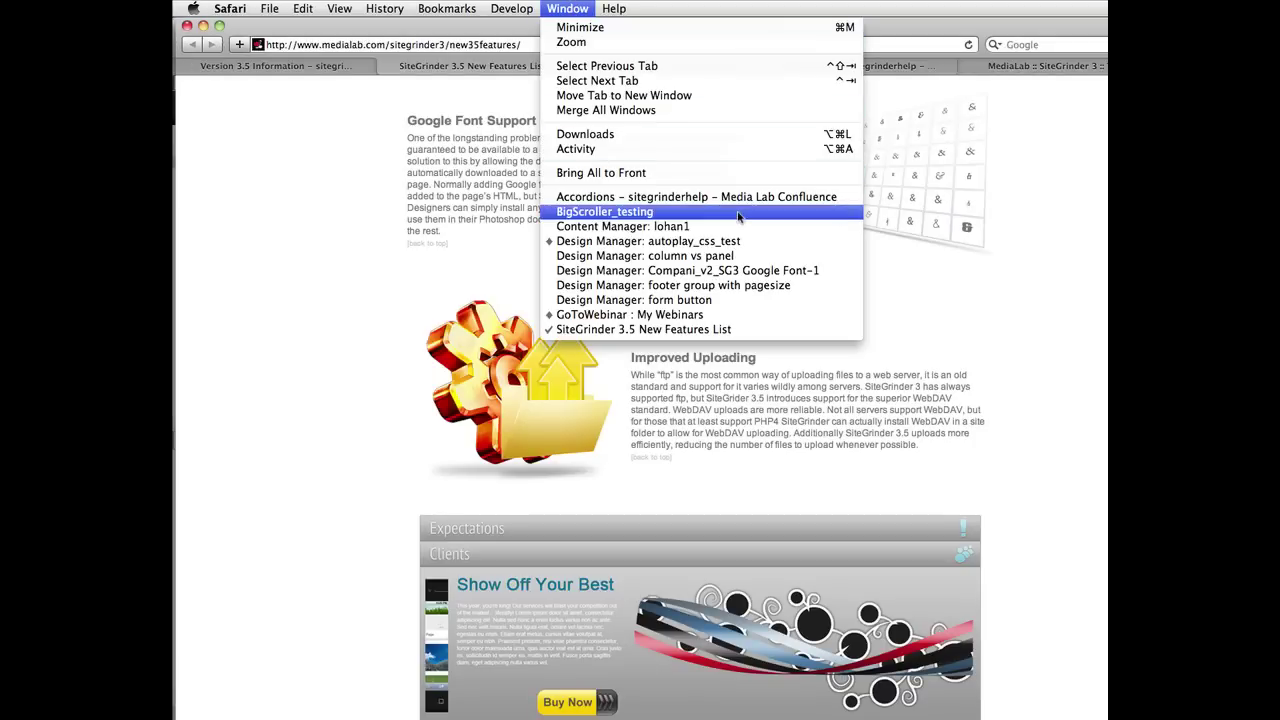
click(604, 211)
drag(468, 25, 350, 25)
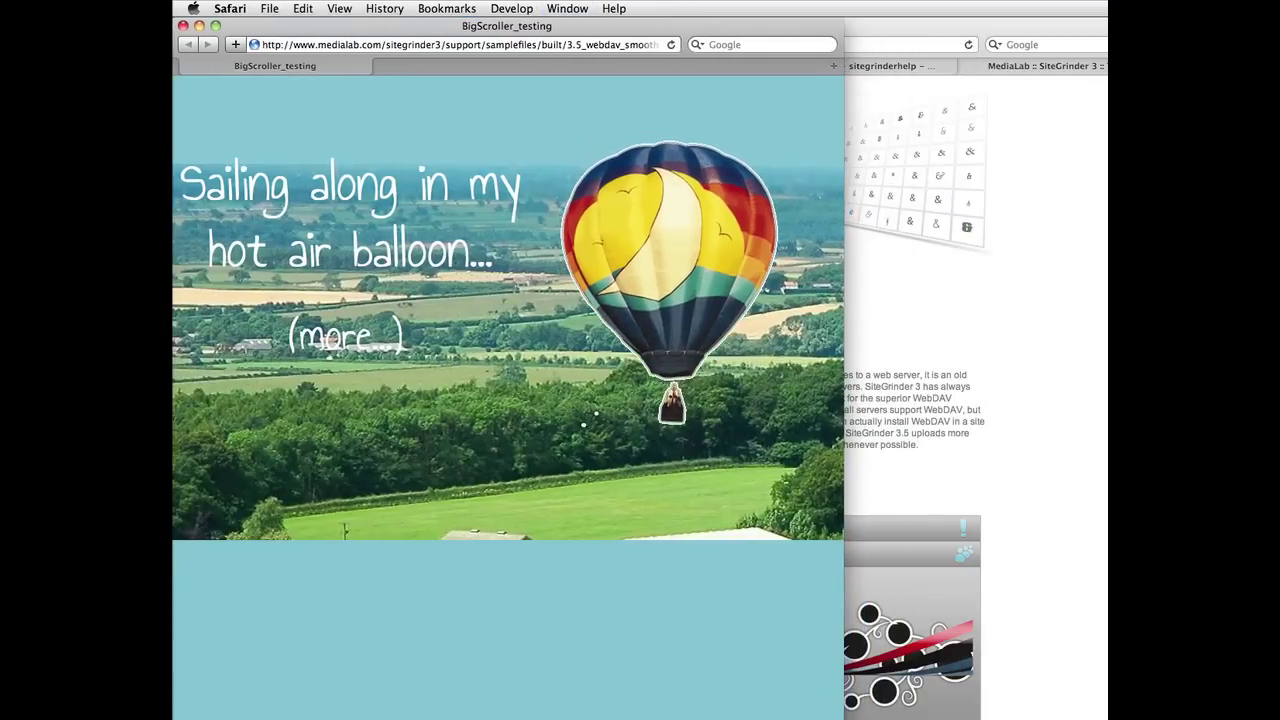
drag(843, 400, 1279, 400)
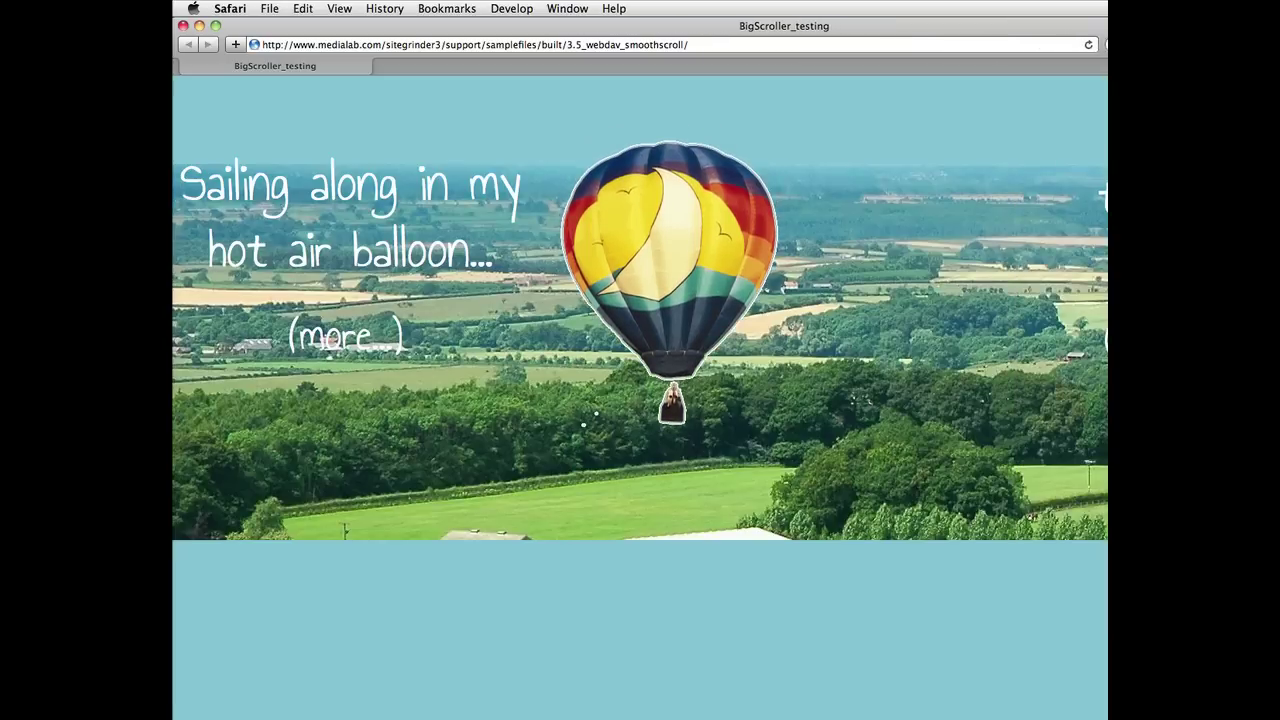
click(348, 345)
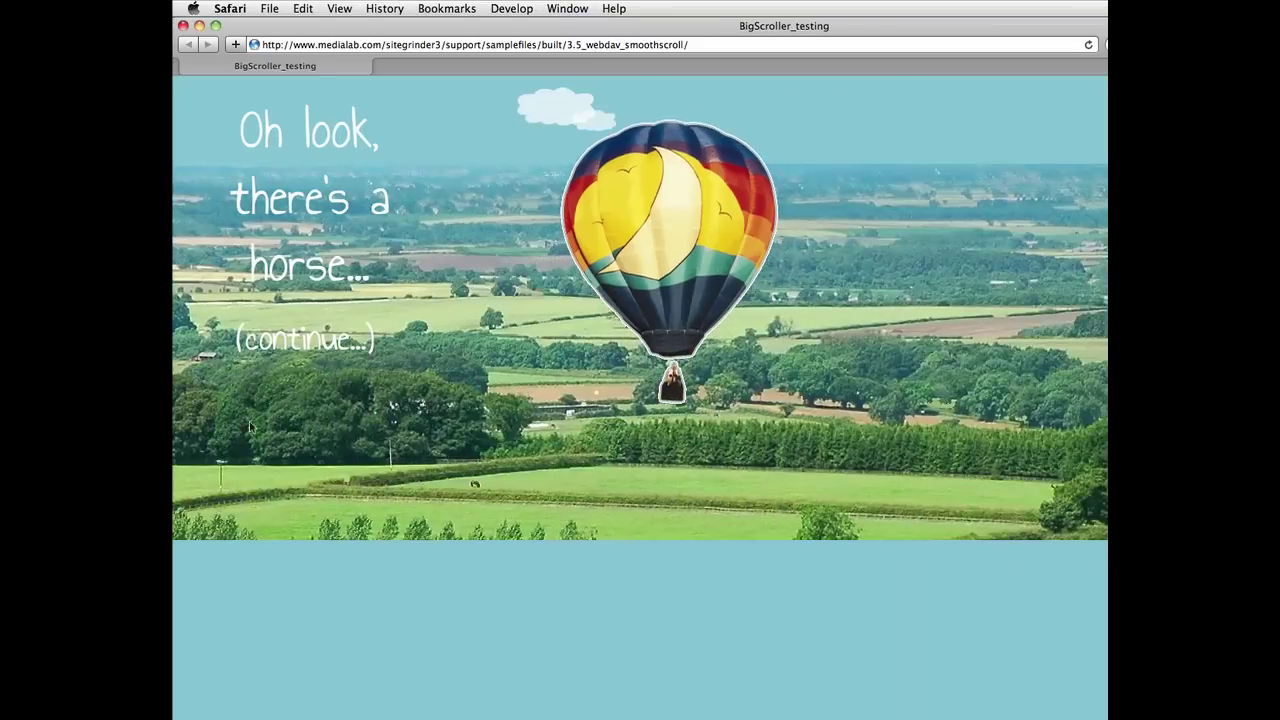
- Scroll the balloon page left back to the 'Sailing along in my hot air balloon' panel
scroll(583, 422, left, 5)
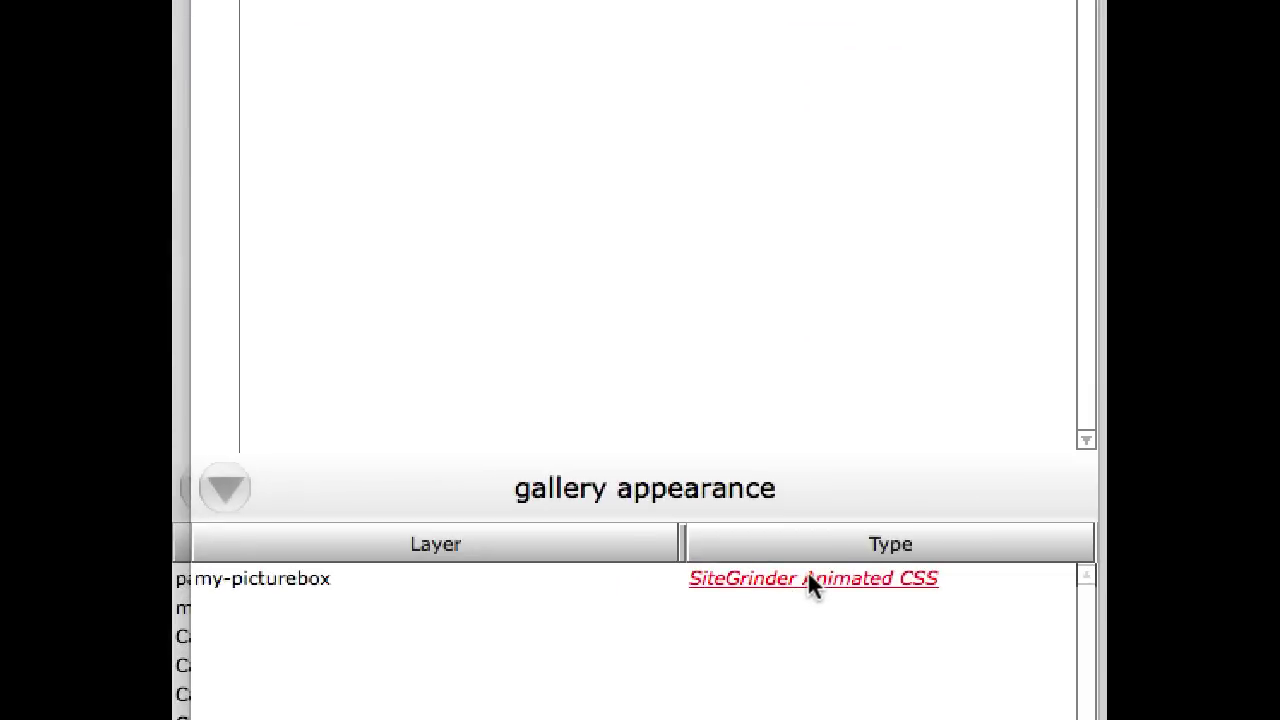
- Set the my-picturebox gallery's transition style to CSS3Flip and apply it to the preview
click(396, 355)
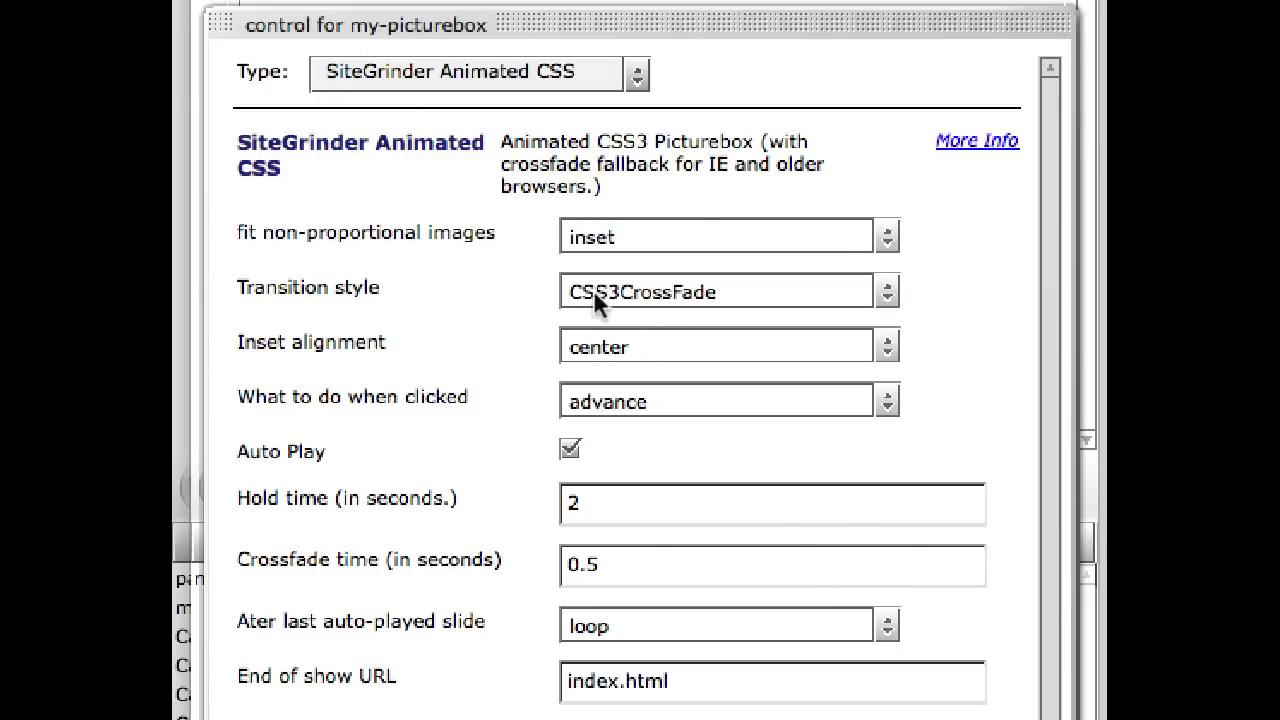
click(886, 292)
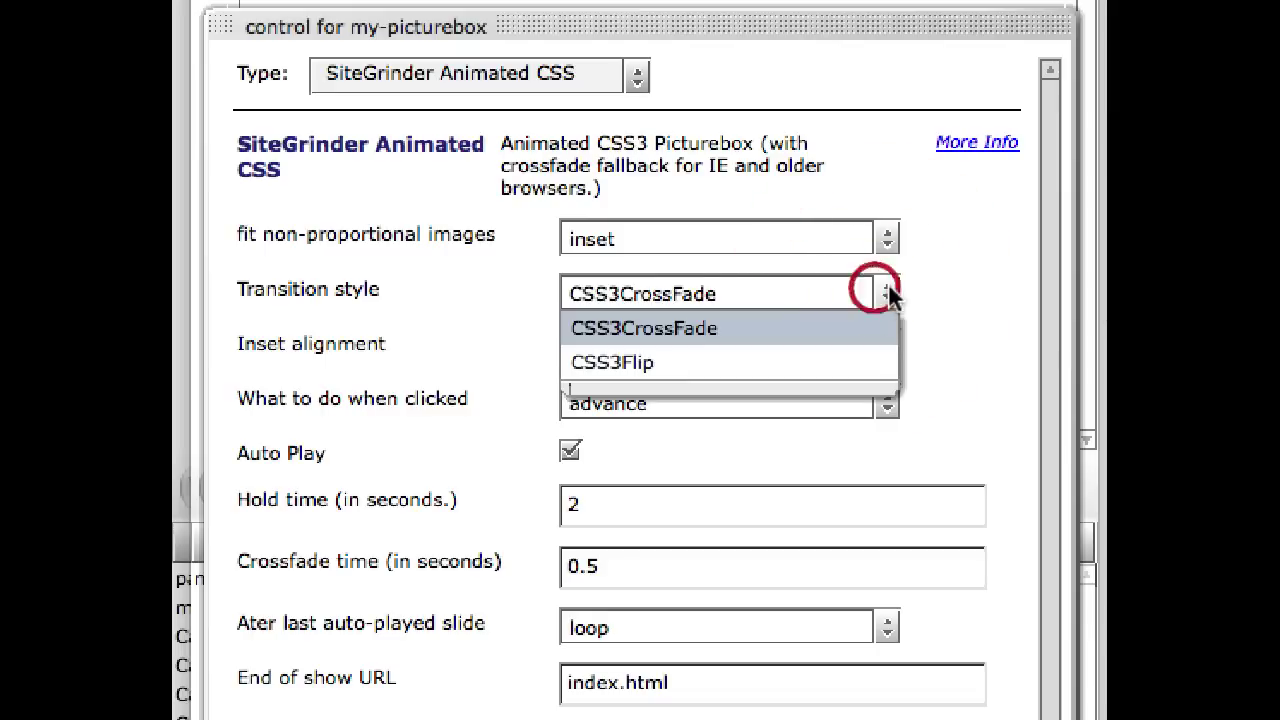
click(757, 365)
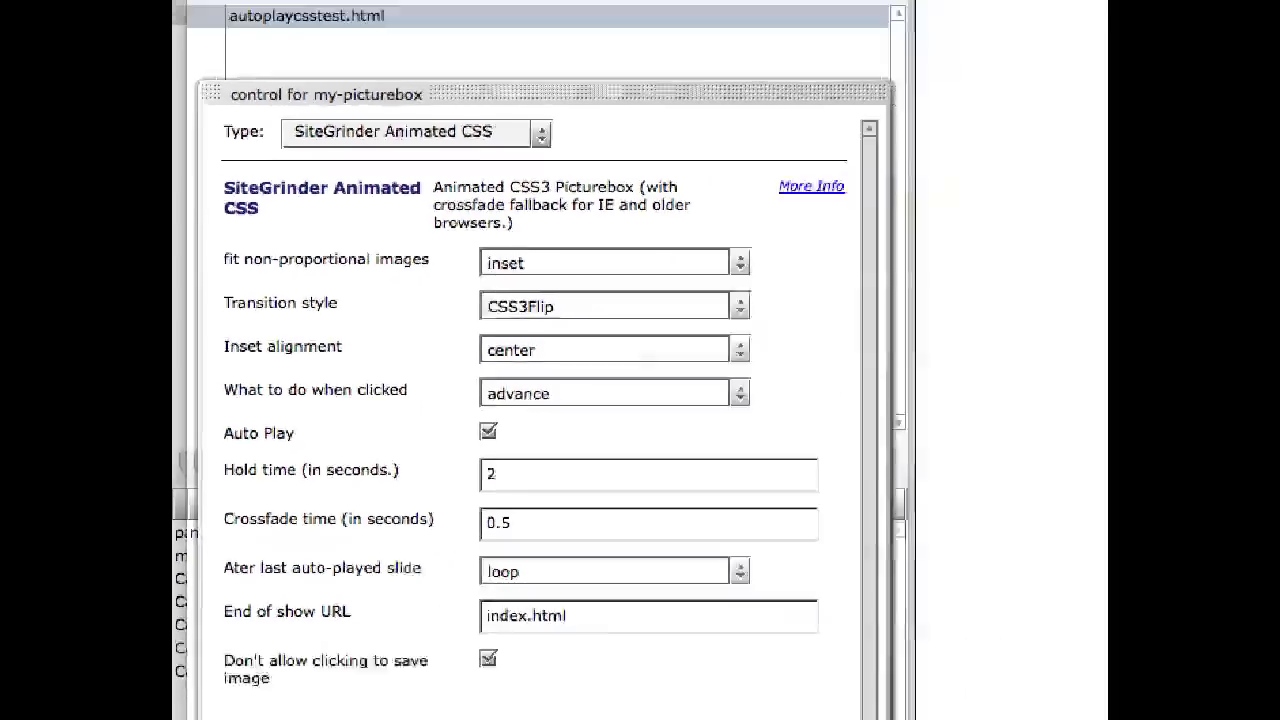
click(520, 646)
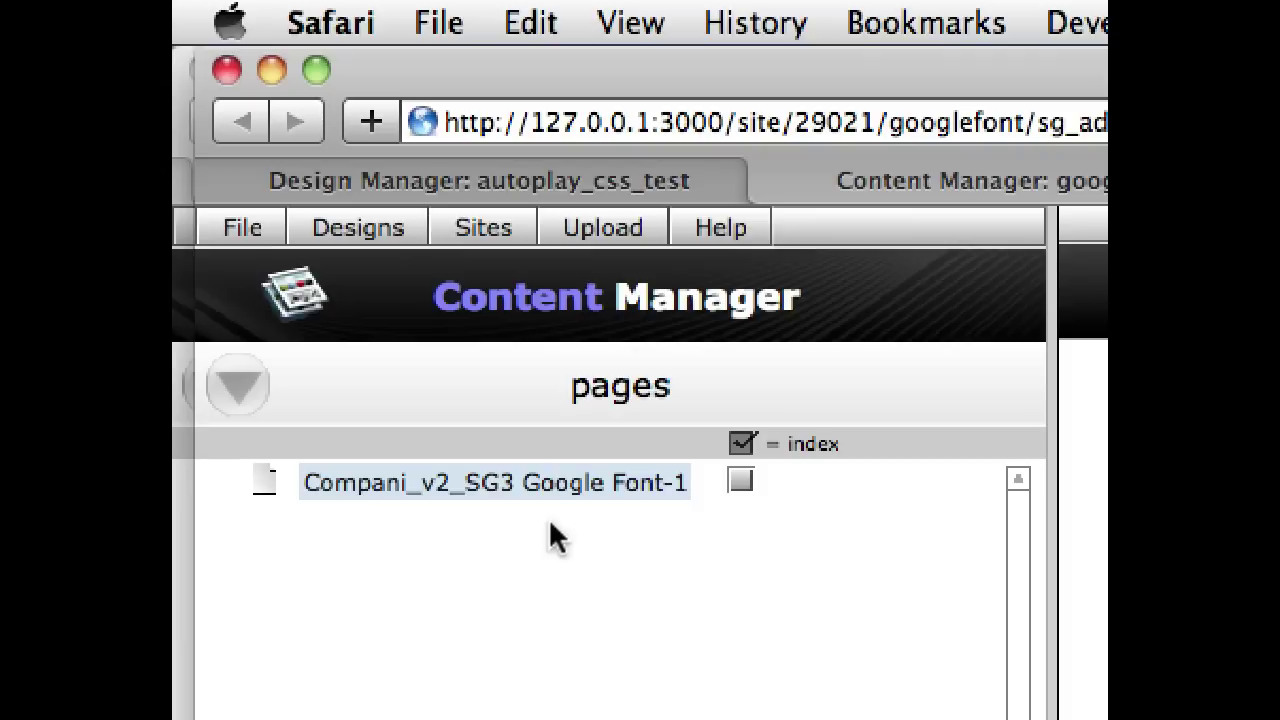
- Select the Compani_v2_SG3 Google Font-1 page and open Upload > Connection Settings
click(549, 492)
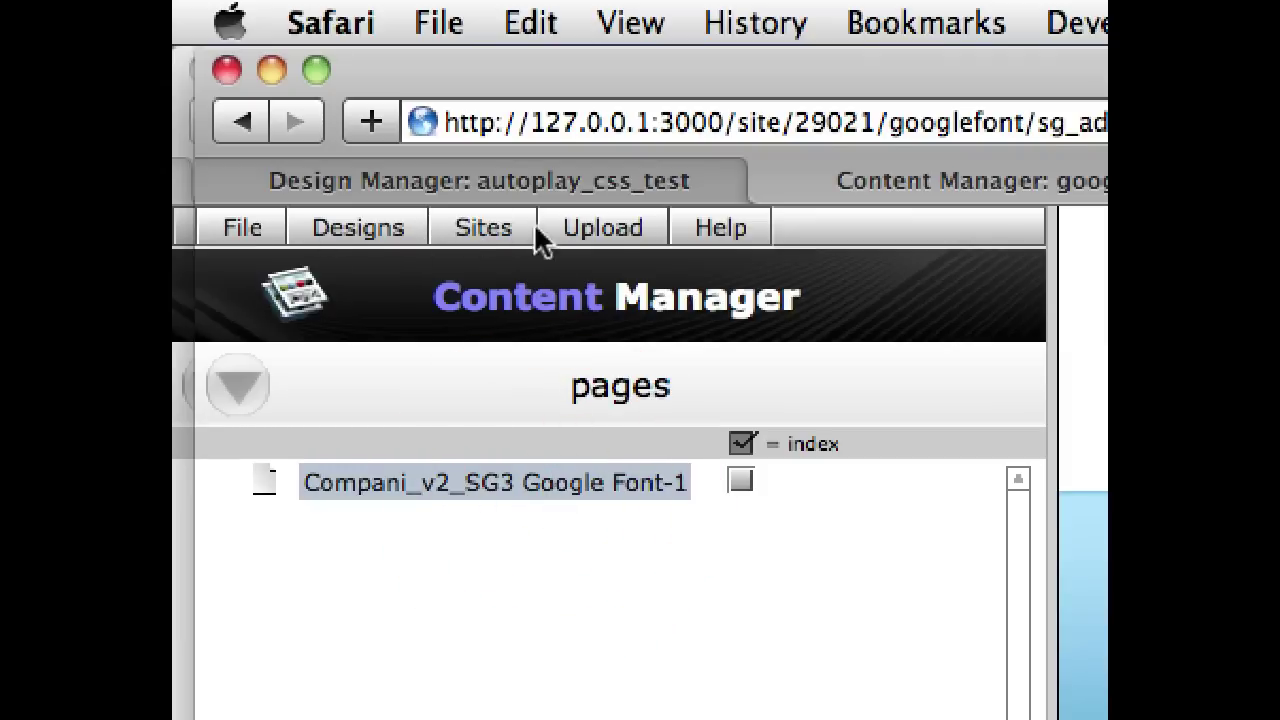
click(649, 230)
click(659, 502)
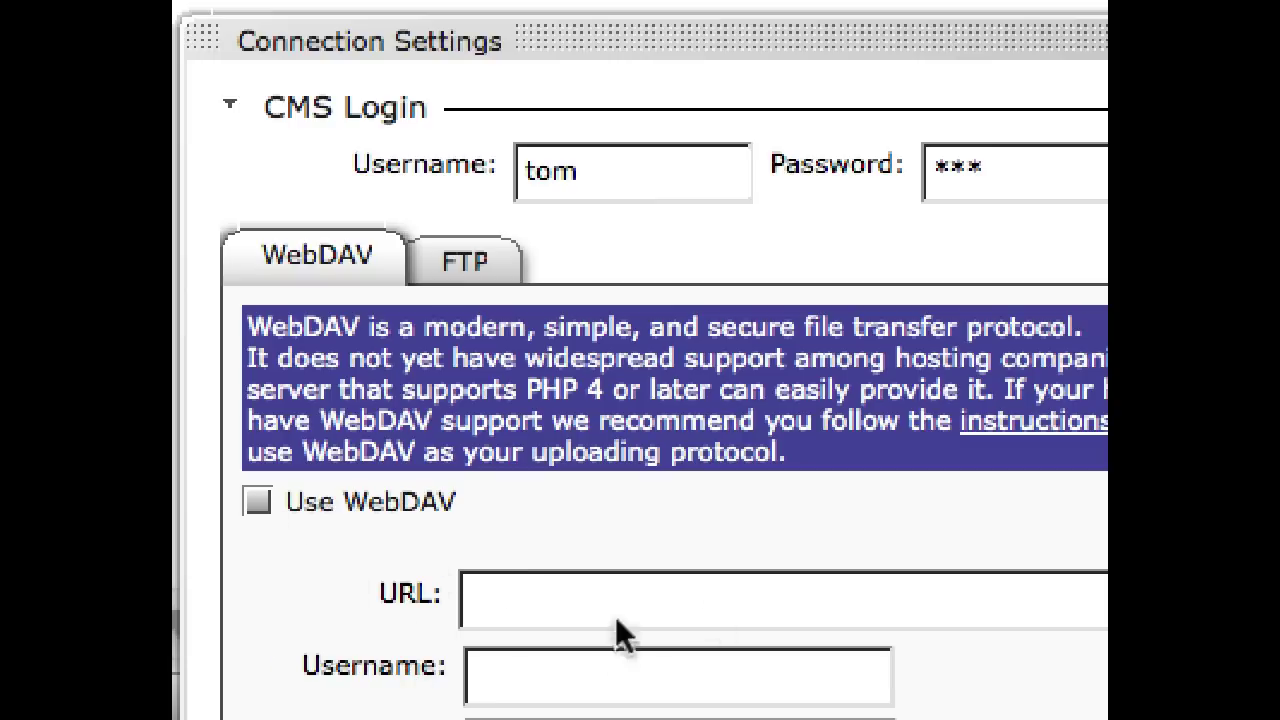
- Check Use WebDAV in the Connection Settings
click(258, 501)
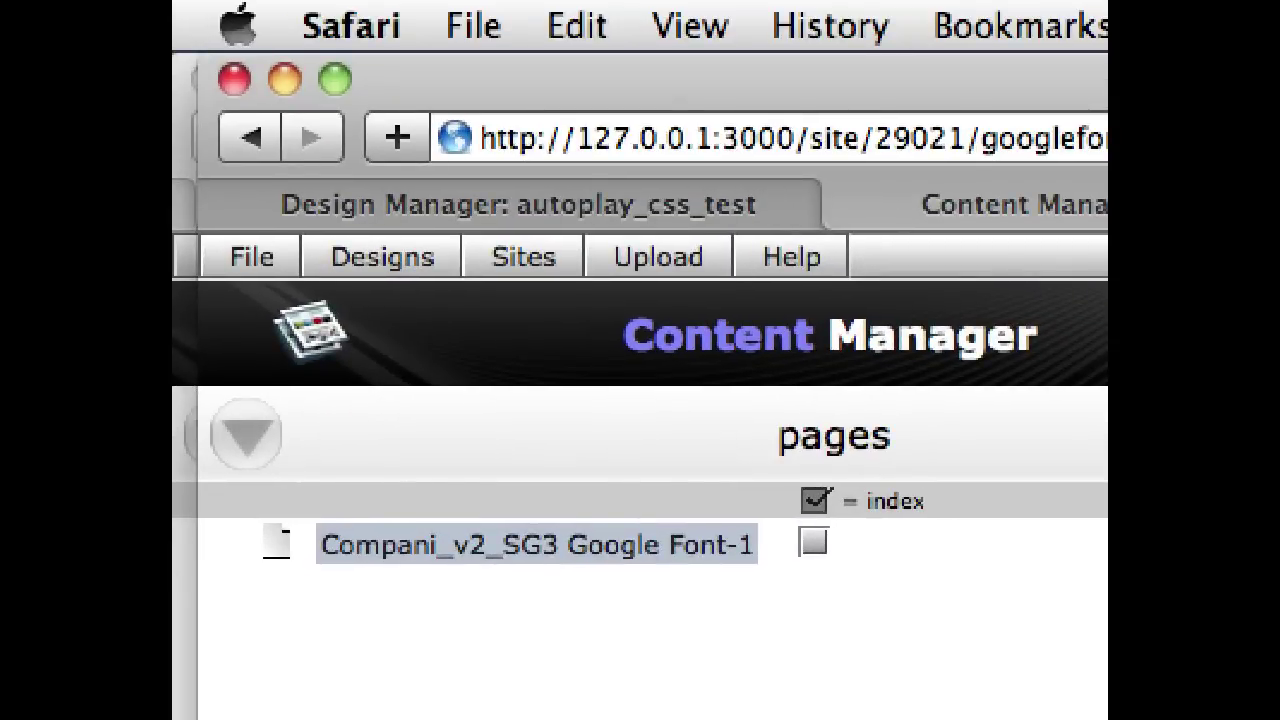
- Show the Upload menu with options like Download Remote Edits and Upload Changes
click(660, 251)
click(660, 258)
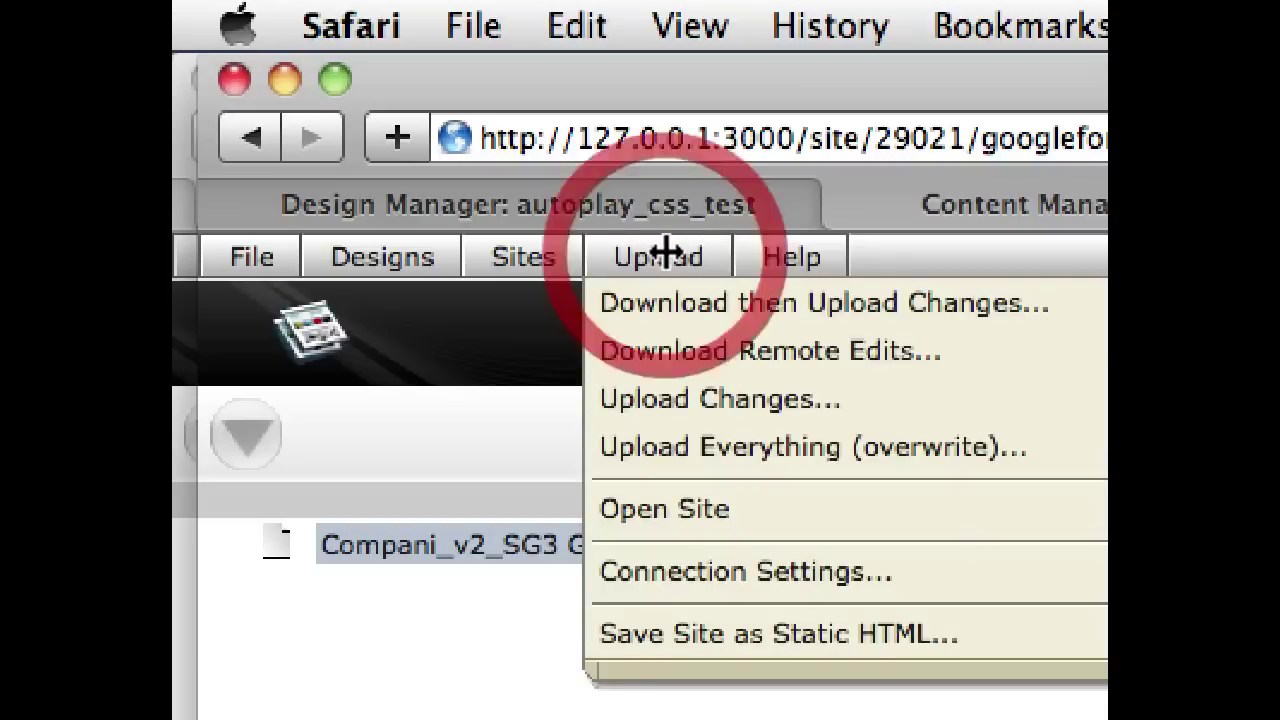
mouse_move(790, 257)
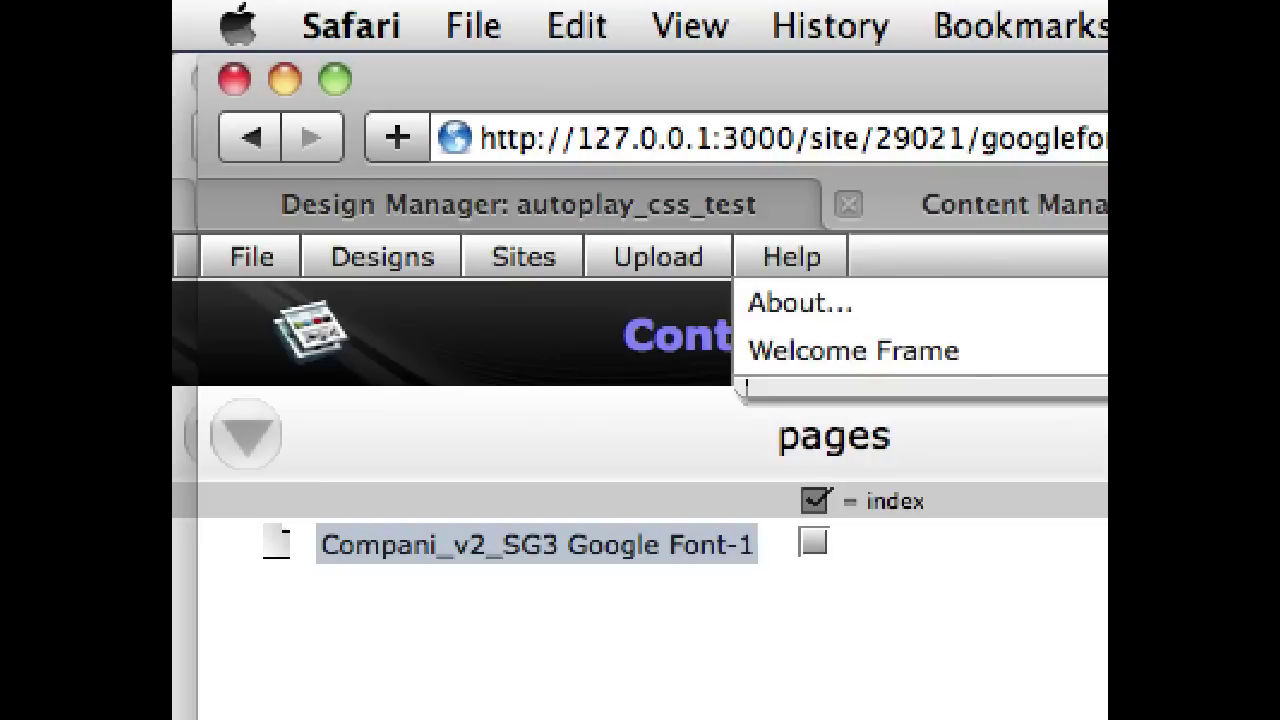
key(Escape)
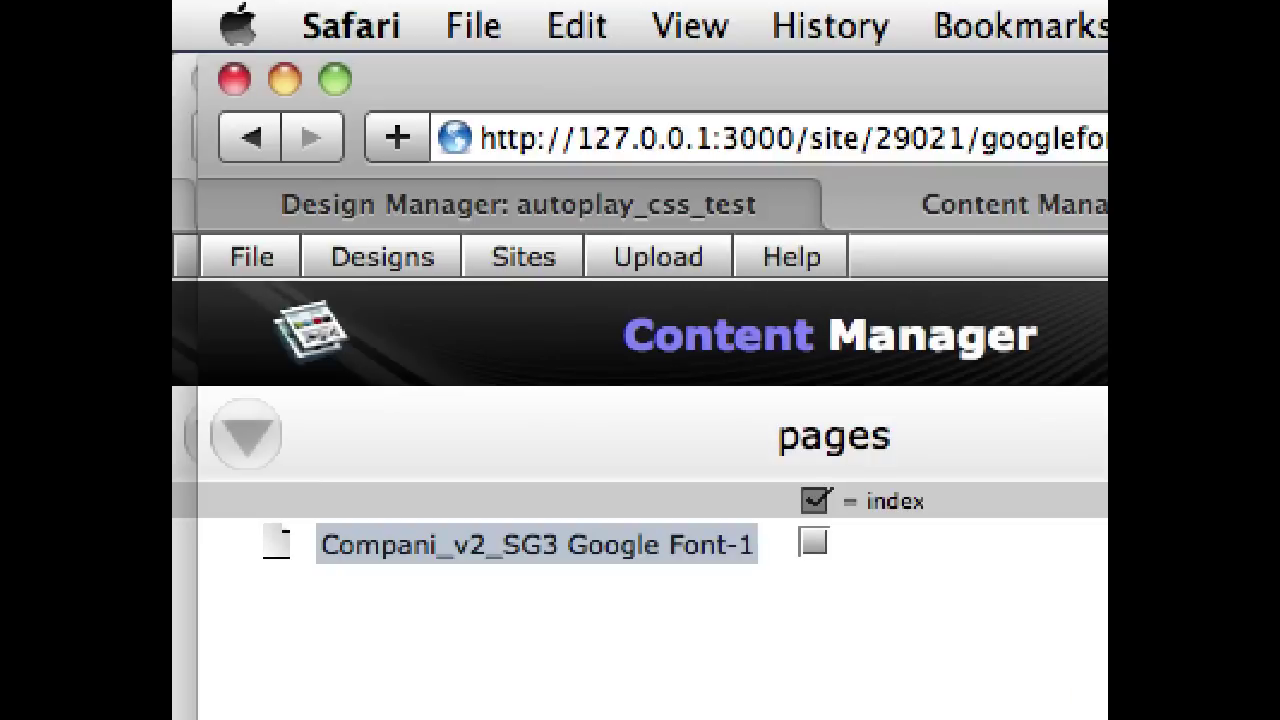